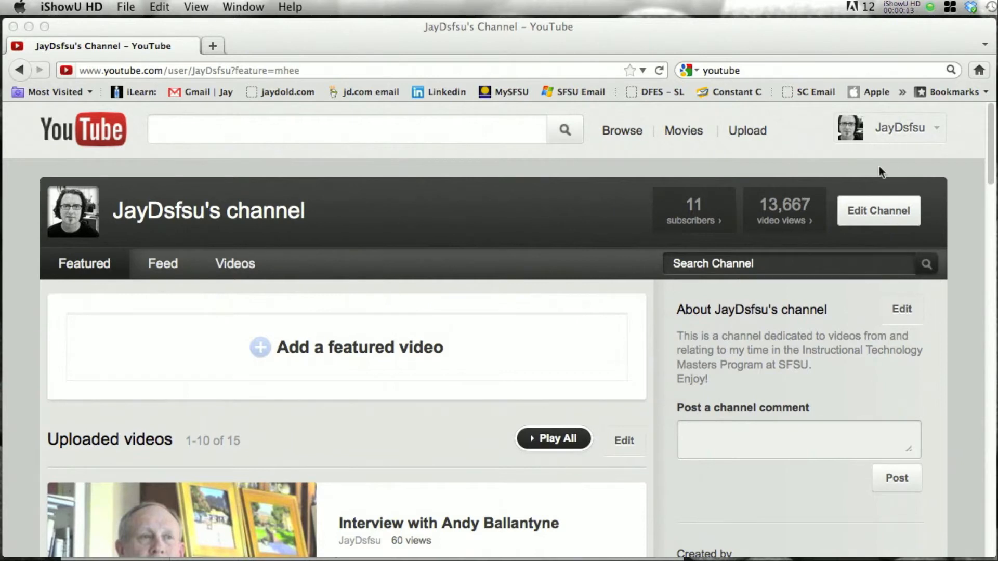
Upload the video file Louis.Pasteur.mov from the pasteur folder in Documents to the YouTube channel
click(741, 130)
click(743, 133)
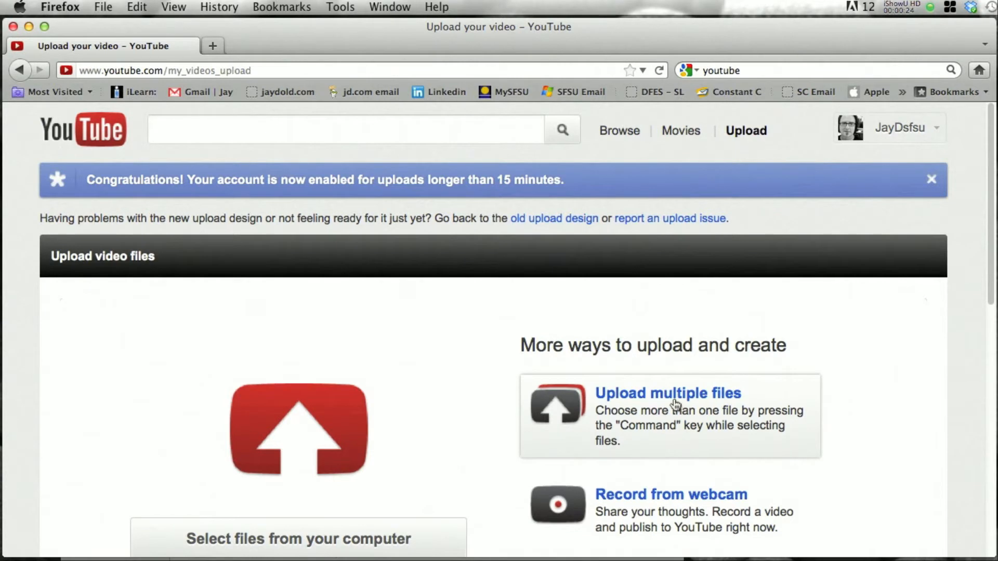
click(295, 439)
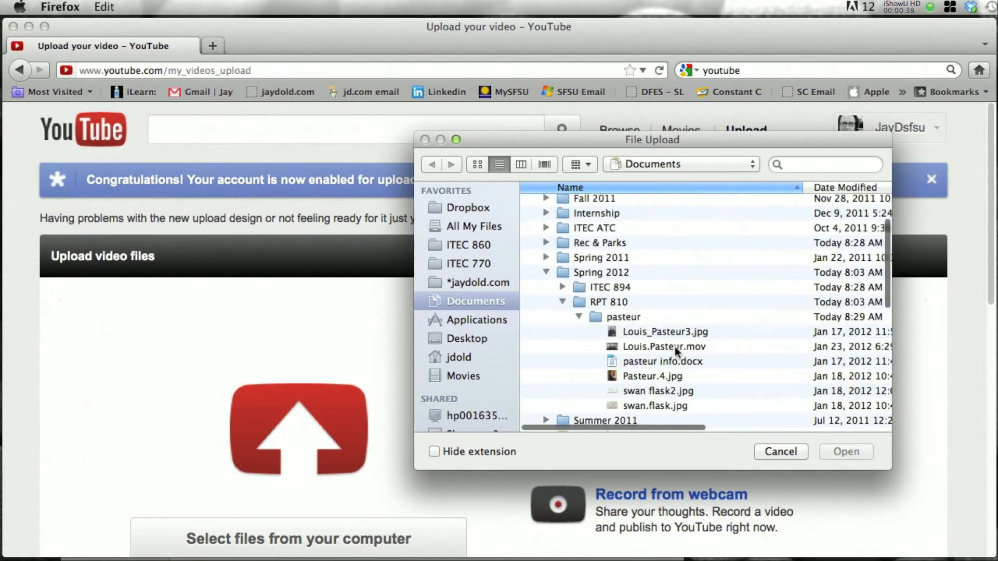
click(674, 347)
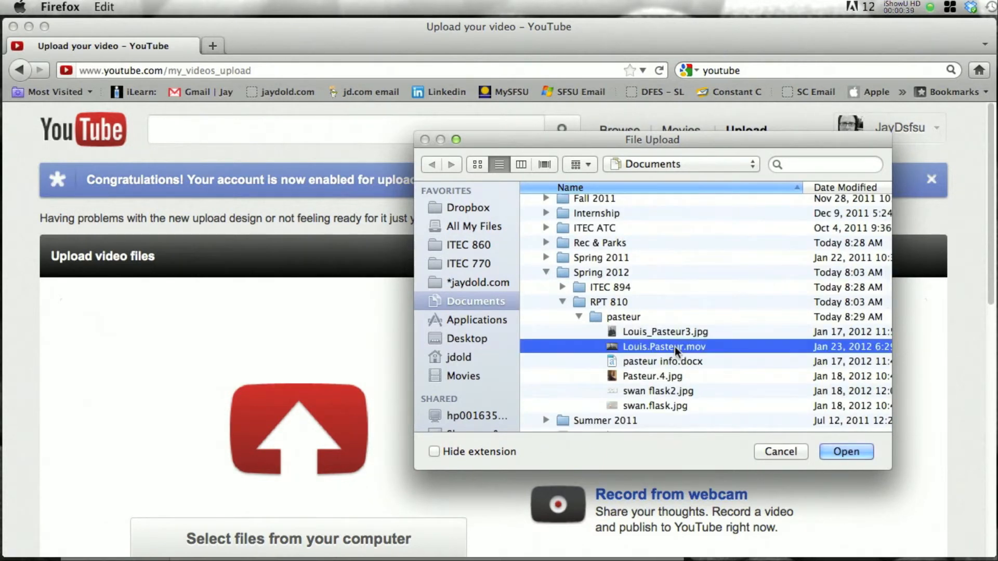
click(847, 451)
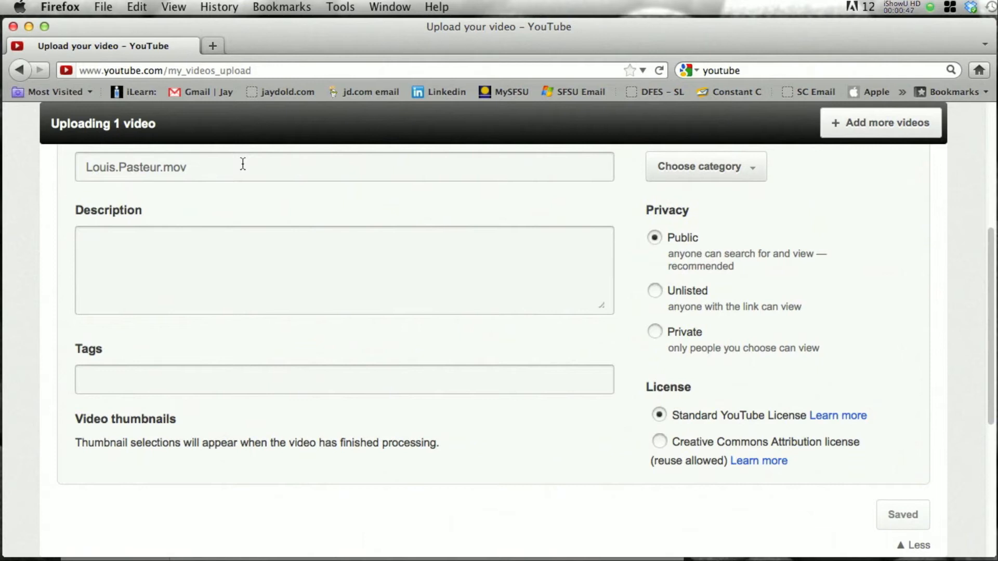
Enter the description "This is a video highlighting some of the accomplishments of Lois Pasteur, the father of microbiology." and the tags "Louis Pasteur, pasteurization"
scroll(119, 172, up, 2)
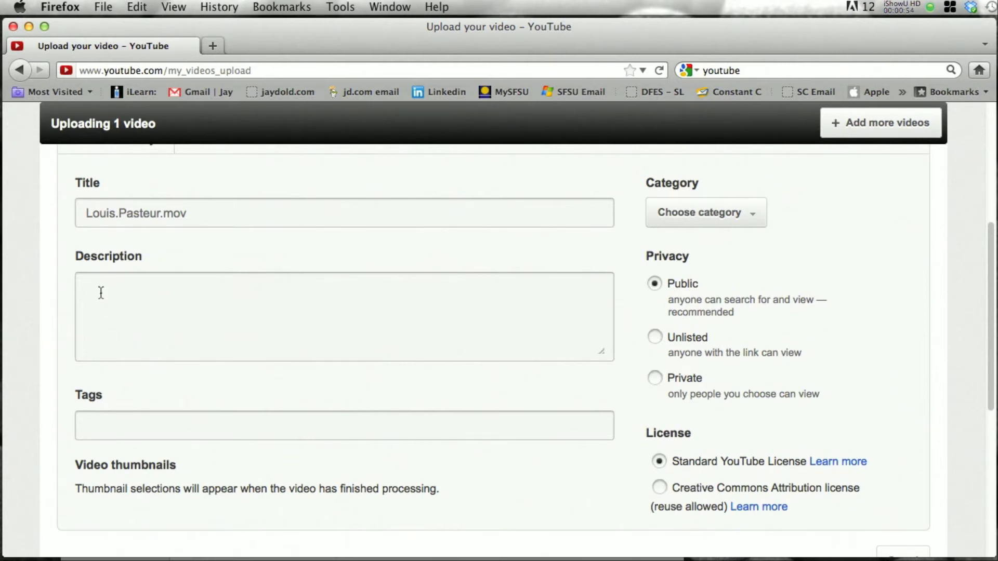
scroll(363, 285, down, 2)
scroll(362, 286, up, 5)
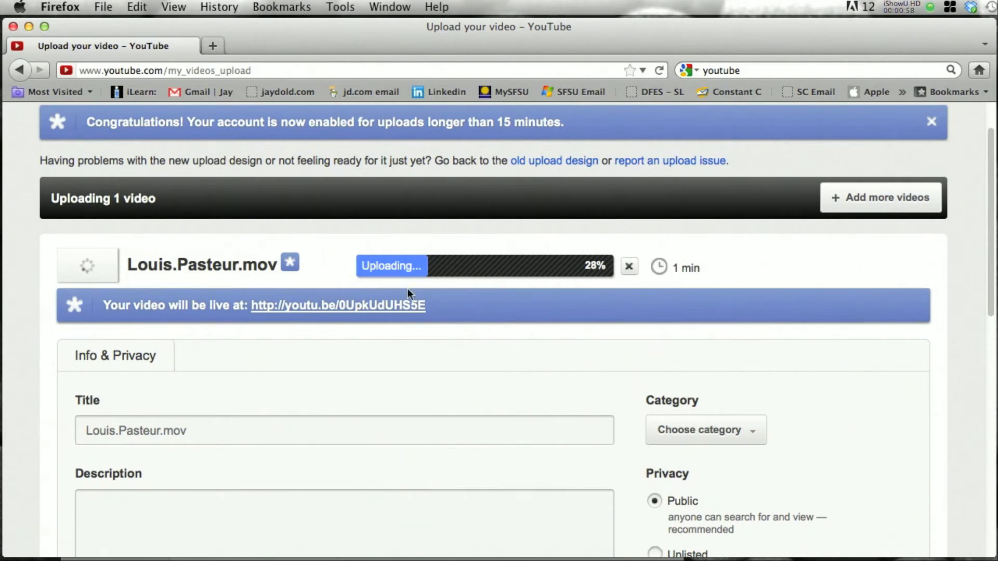
scroll(408, 291, down, 5)
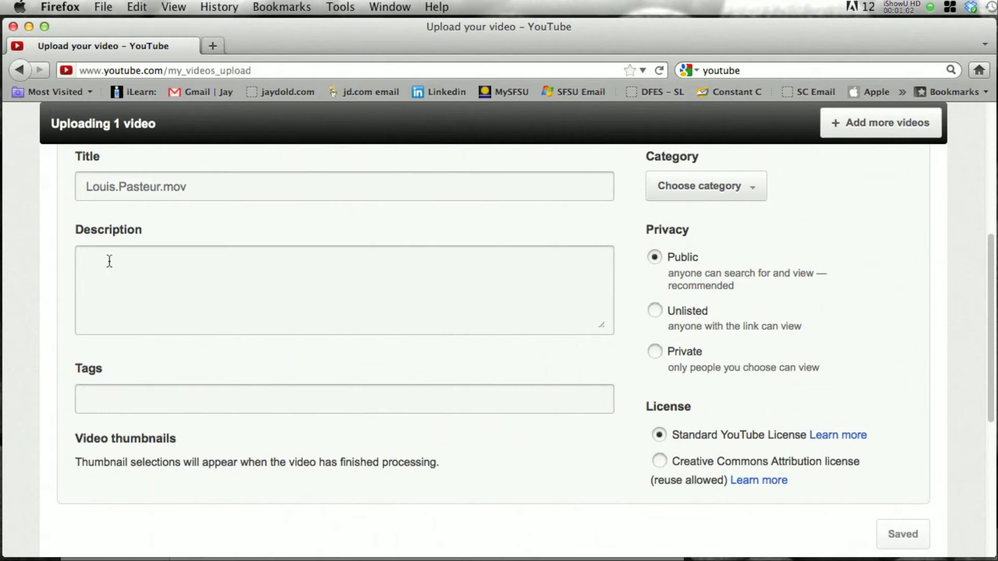
click(109, 261)
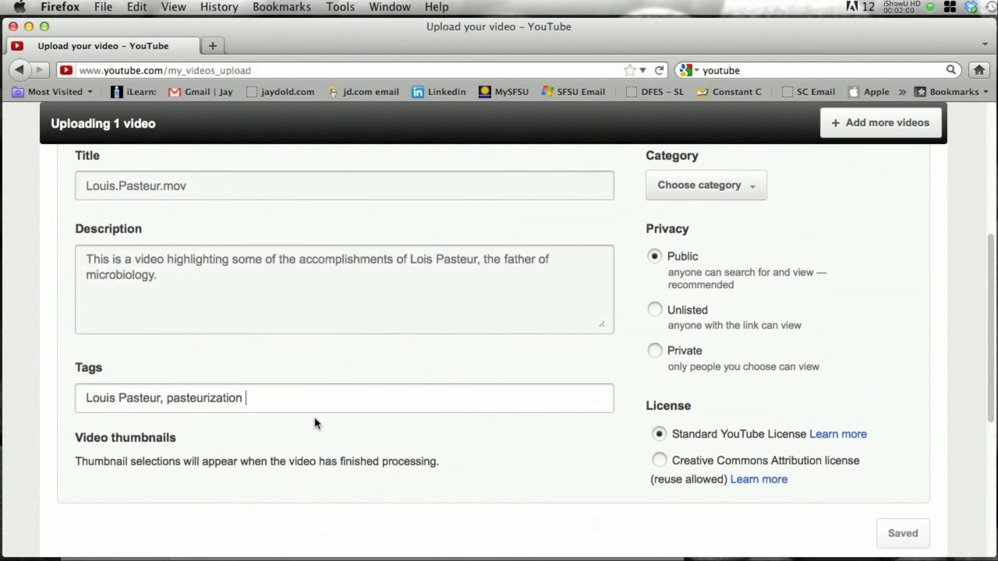
scroll(335, 385, up, 5)
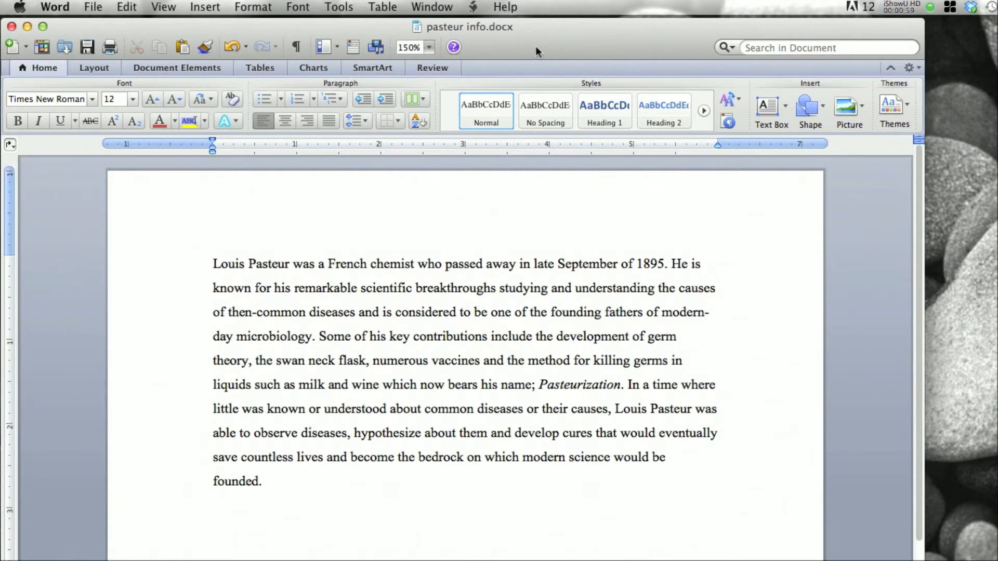
In Word, start saving a copy of the pasteur info document in the pasteur folder under the name pasteur.info
click(94, 7)
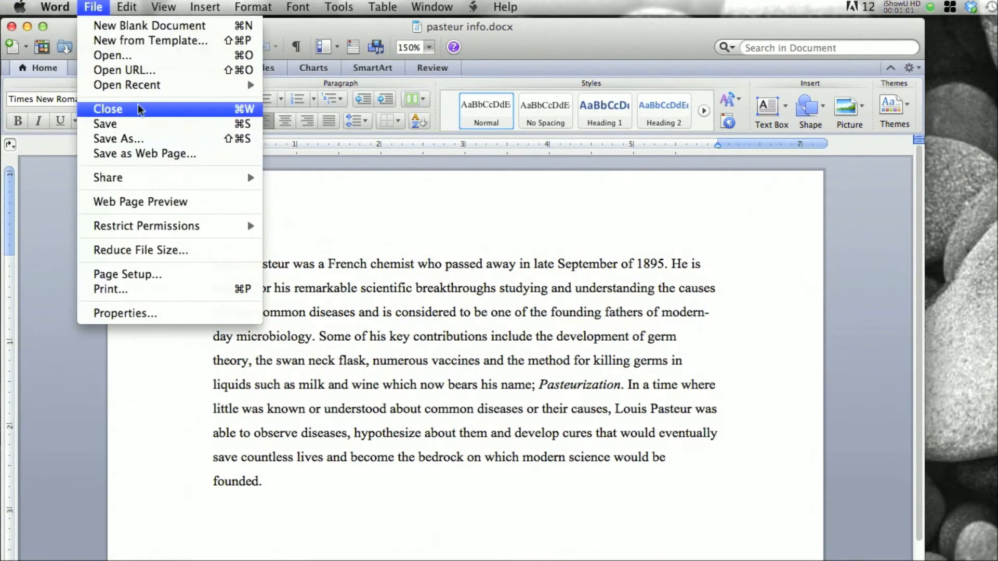
click(149, 139)
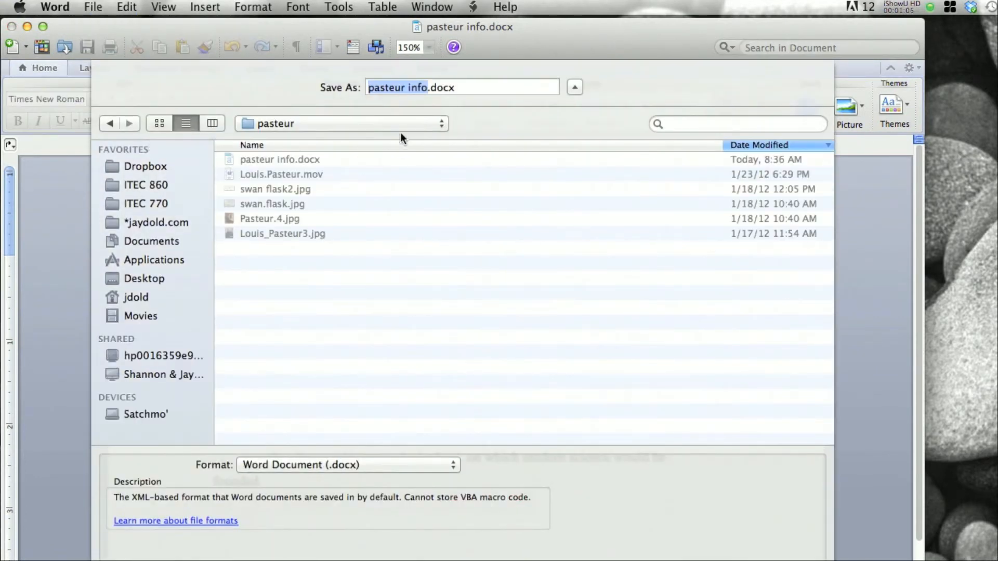
click(409, 92)
key(BackSpace)
text(.)
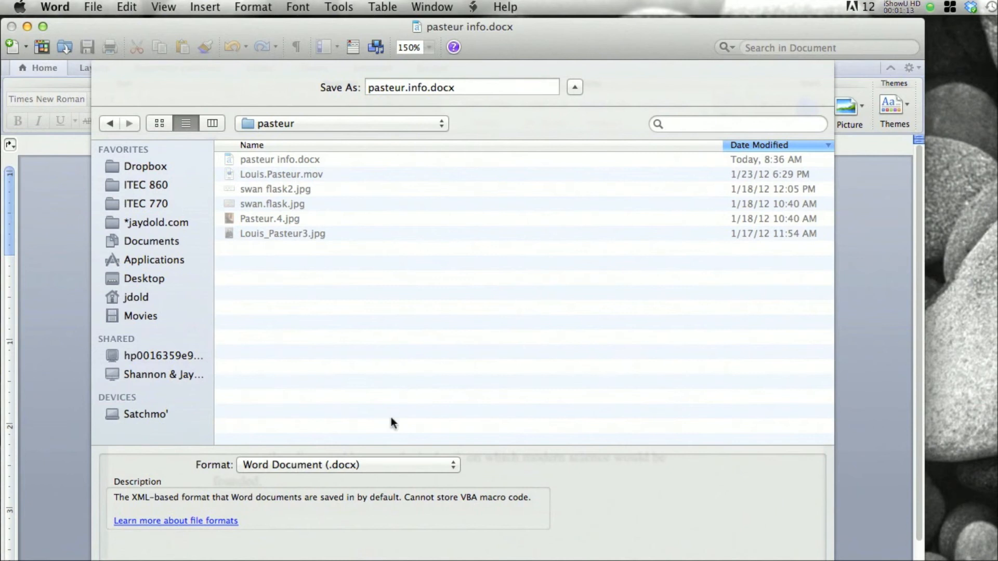
Save the copy in Plain Text (.txt) format with the Mac OS (Default) text encoding
click(364, 466)
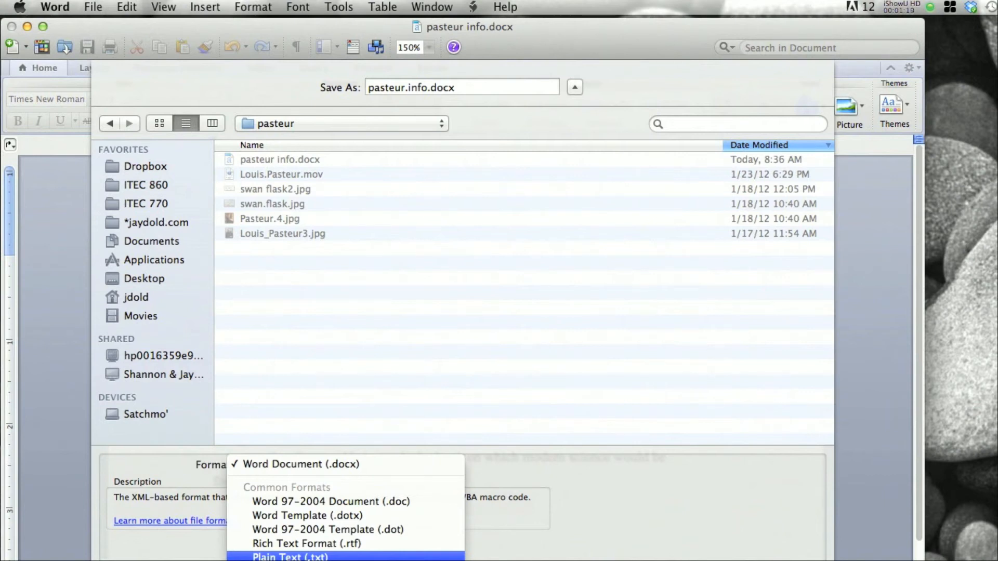
click(308, 556)
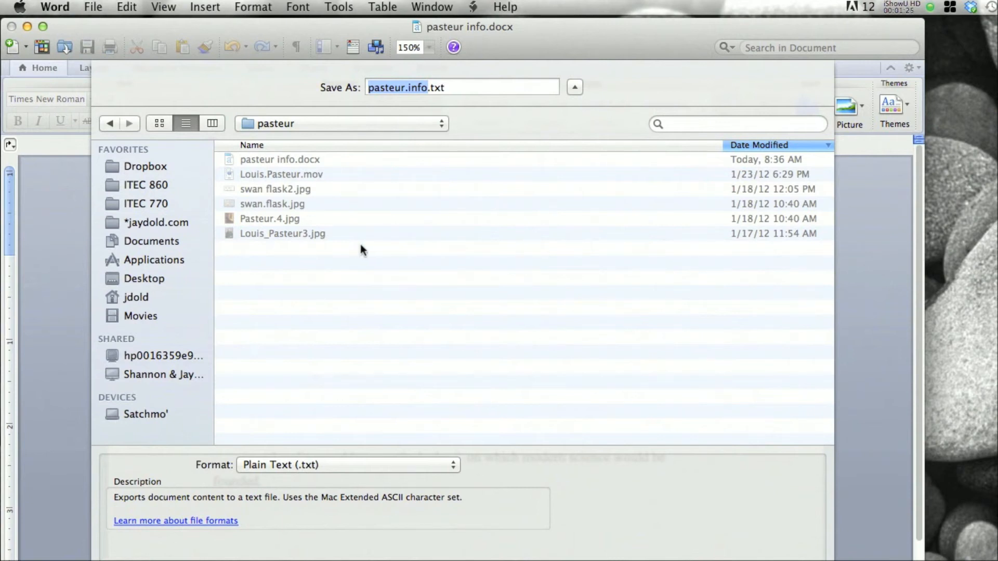
key(Return)
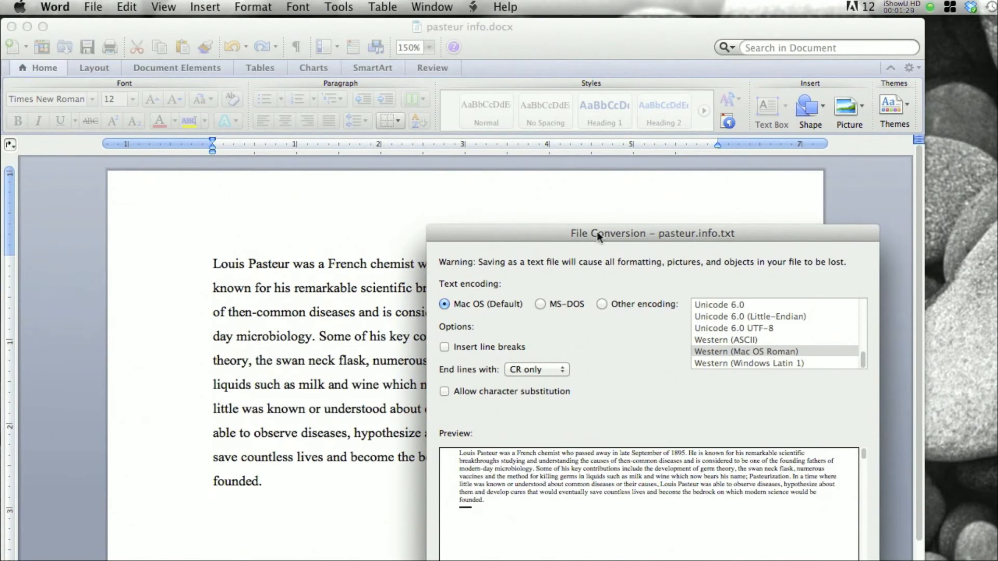
drag(591, 233, 475, 161)
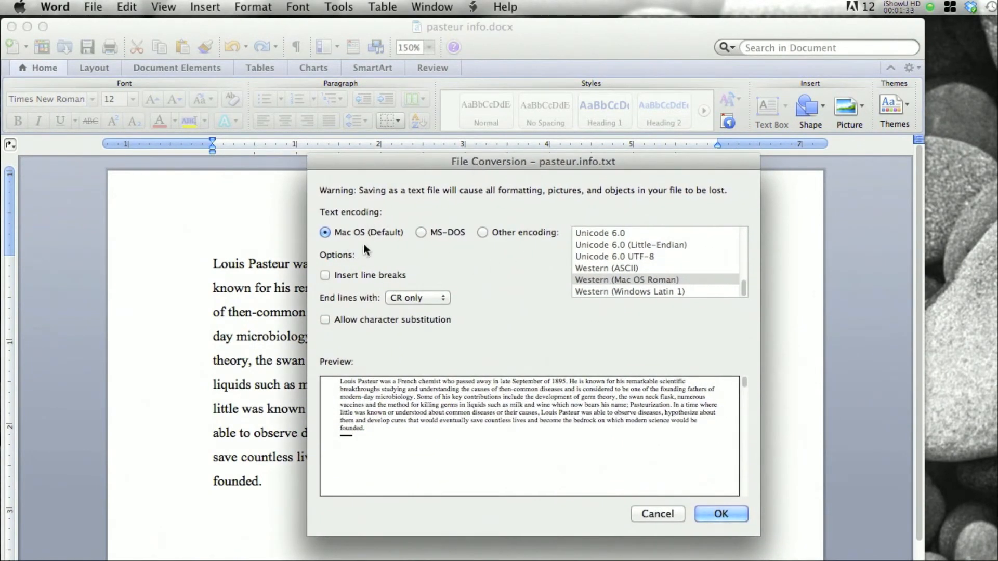
click(727, 515)
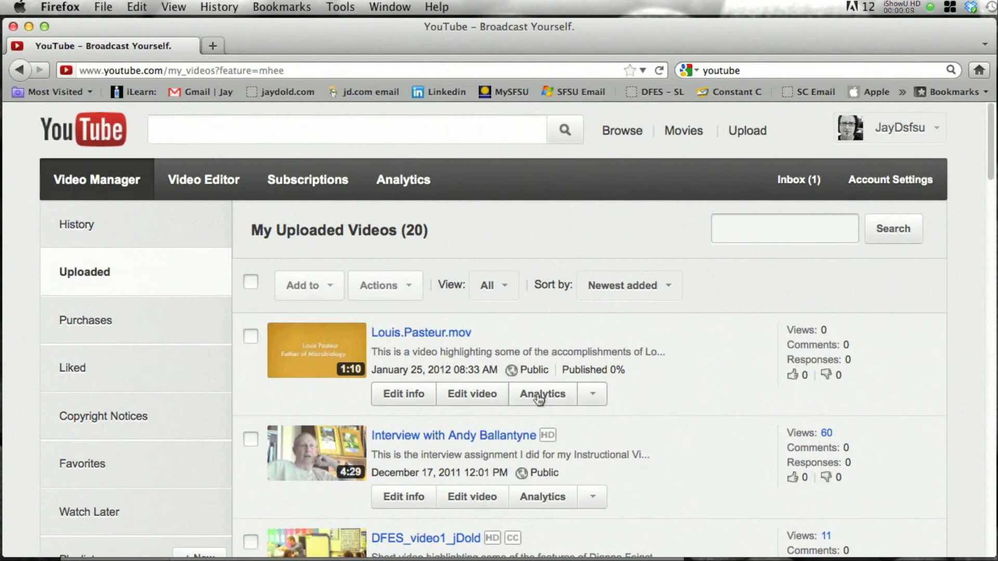
In YouTube's Video Manager, open Captions and Subtitles for Louis.Pasteur.mov and start adding new captions or a transcript
click(593, 396)
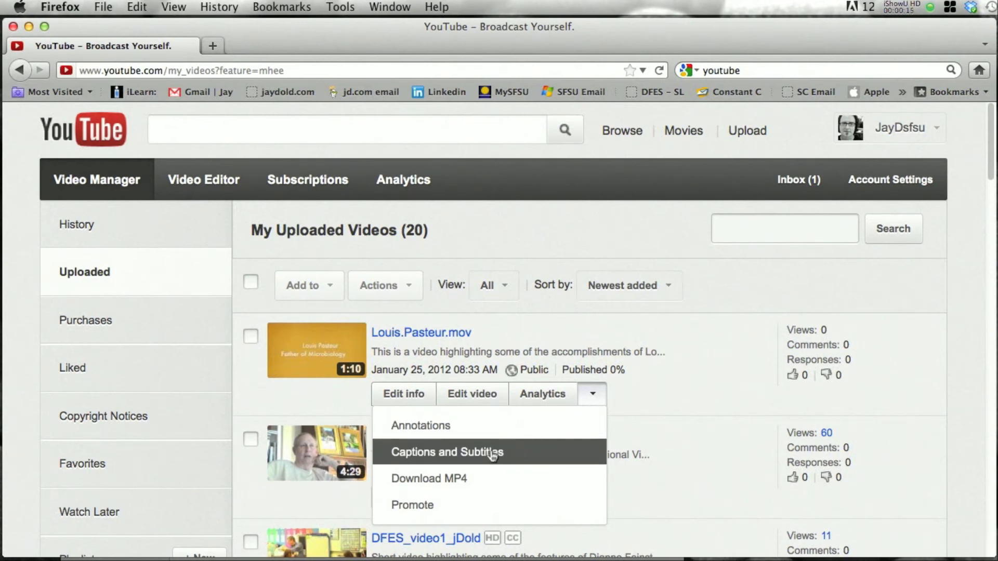
click(533, 456)
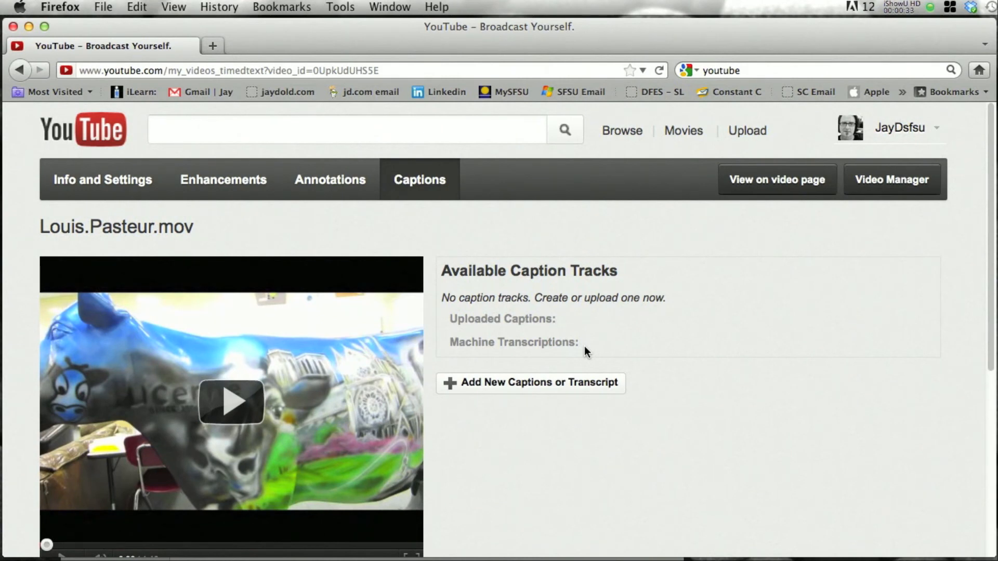
click(565, 385)
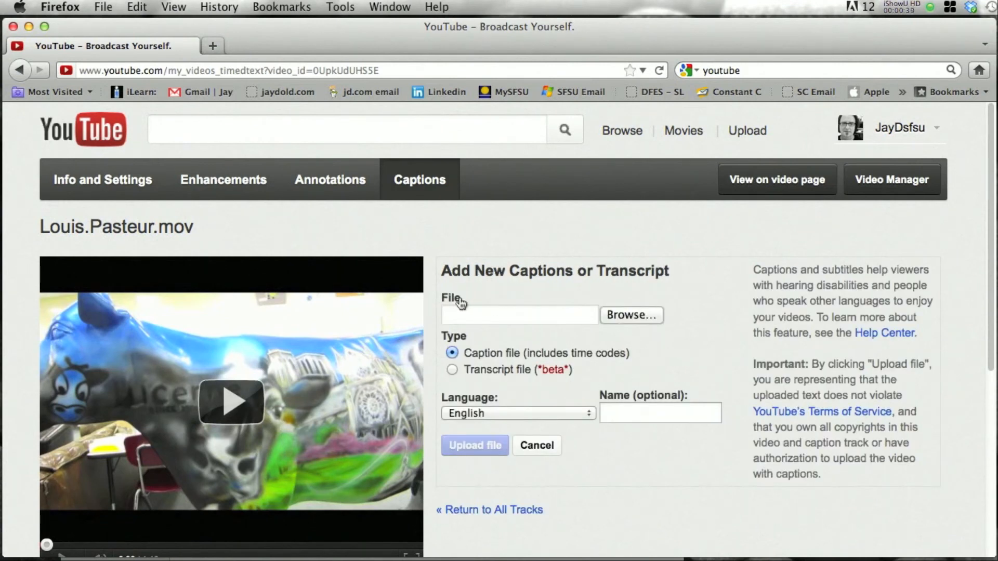
Upload pasteur.info.txt from the pasteur folder as a Transcript file for the video
click(631, 315)
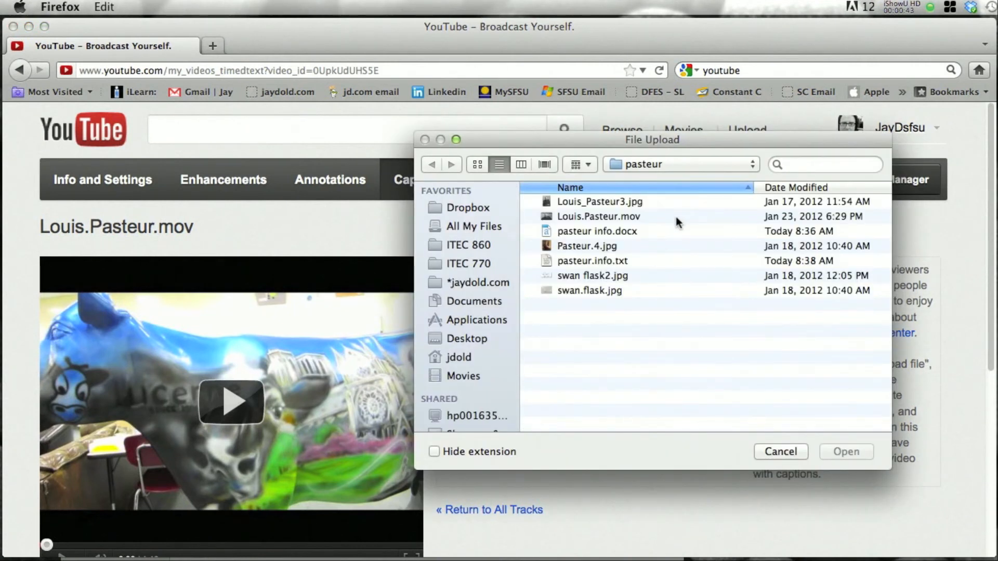
click(609, 259)
click(846, 452)
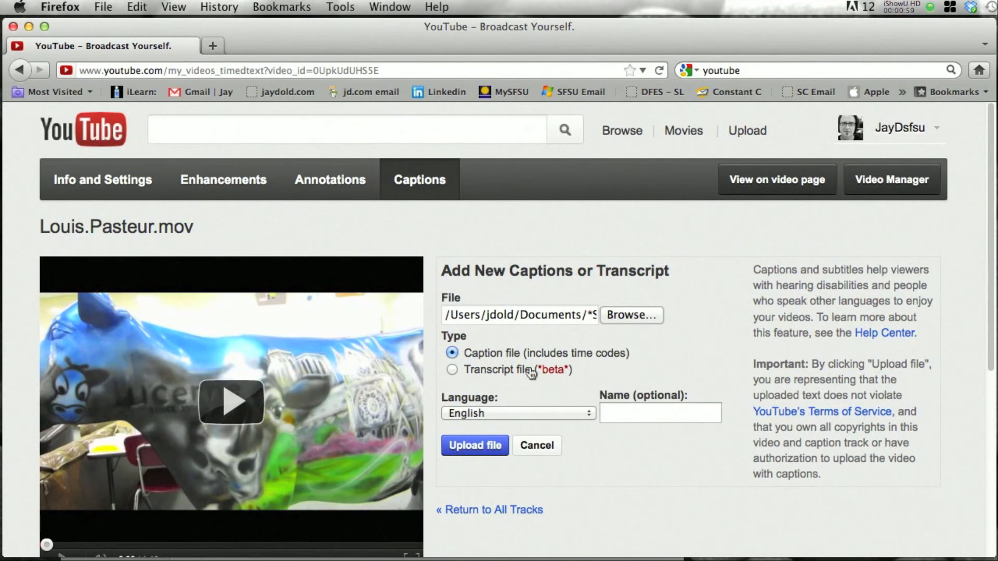
click(453, 369)
click(480, 448)
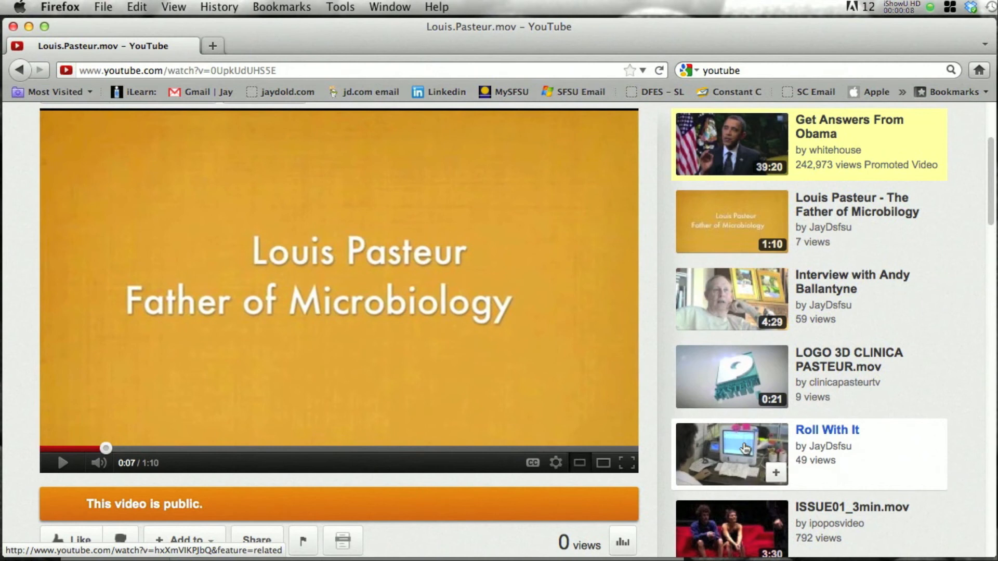
Turn on closed captions for Louis.Pasteur.mov, play the video to check the captions, and pause it
click(533, 464)
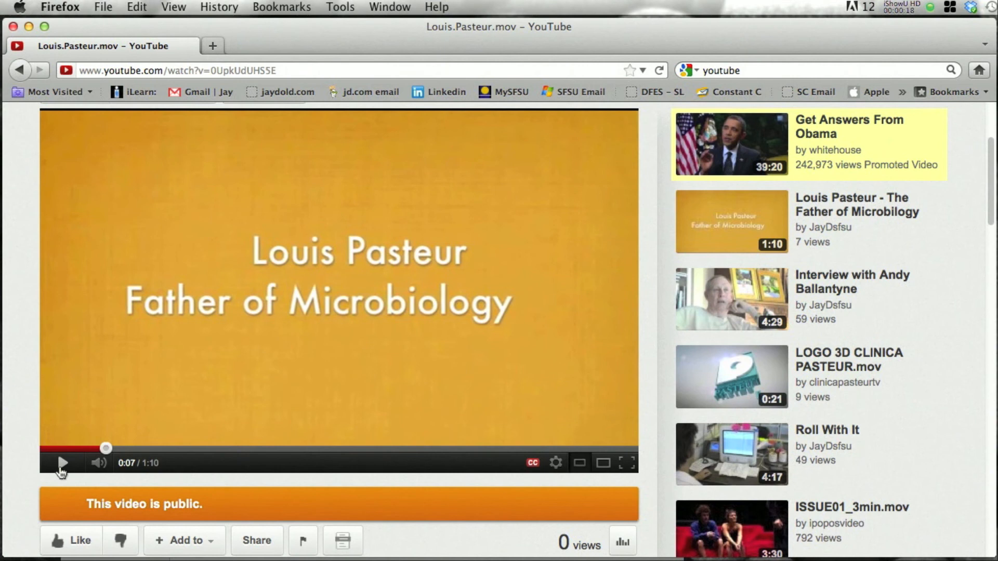
click(61, 463)
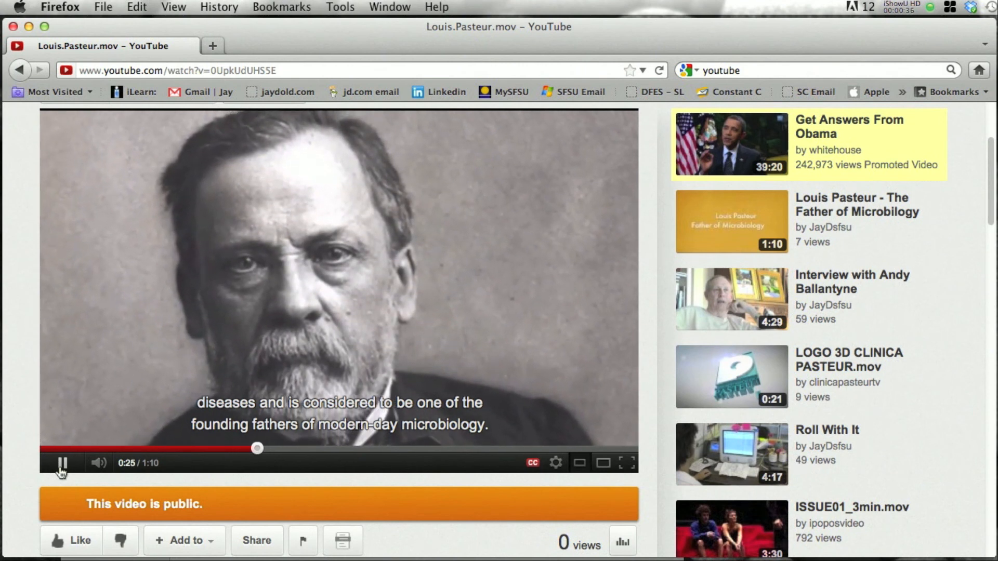
click(62, 464)
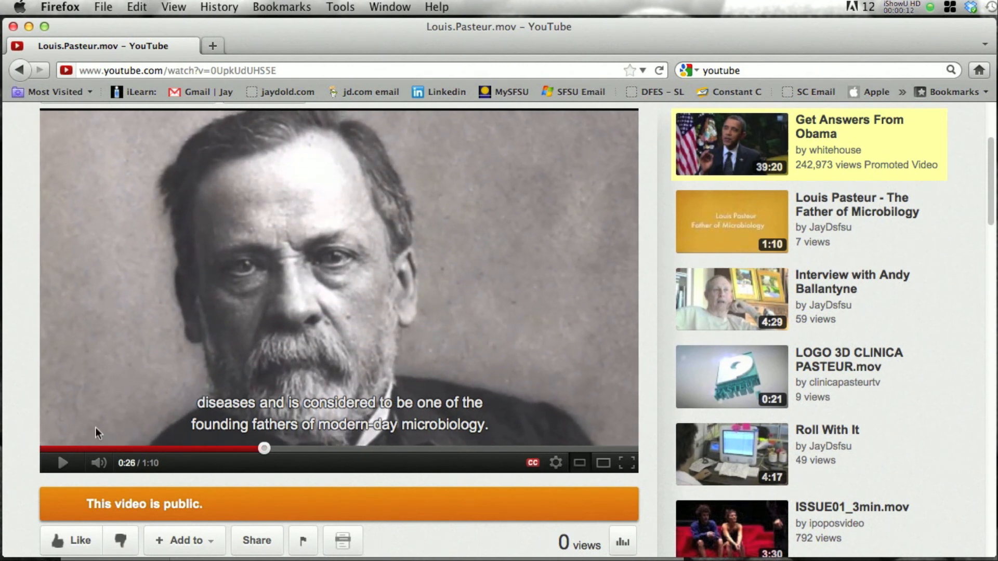